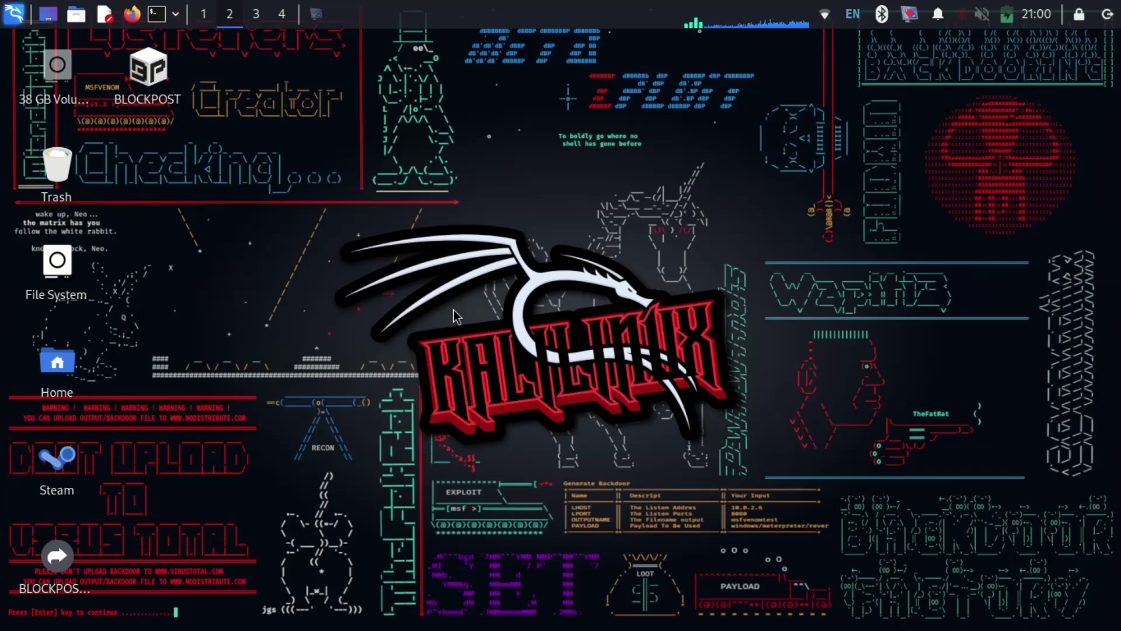
- Open a QTerminal window from the taskbar launcher on the Kali desktop
{"action": "left_click", "coordinate": [157, 13]}
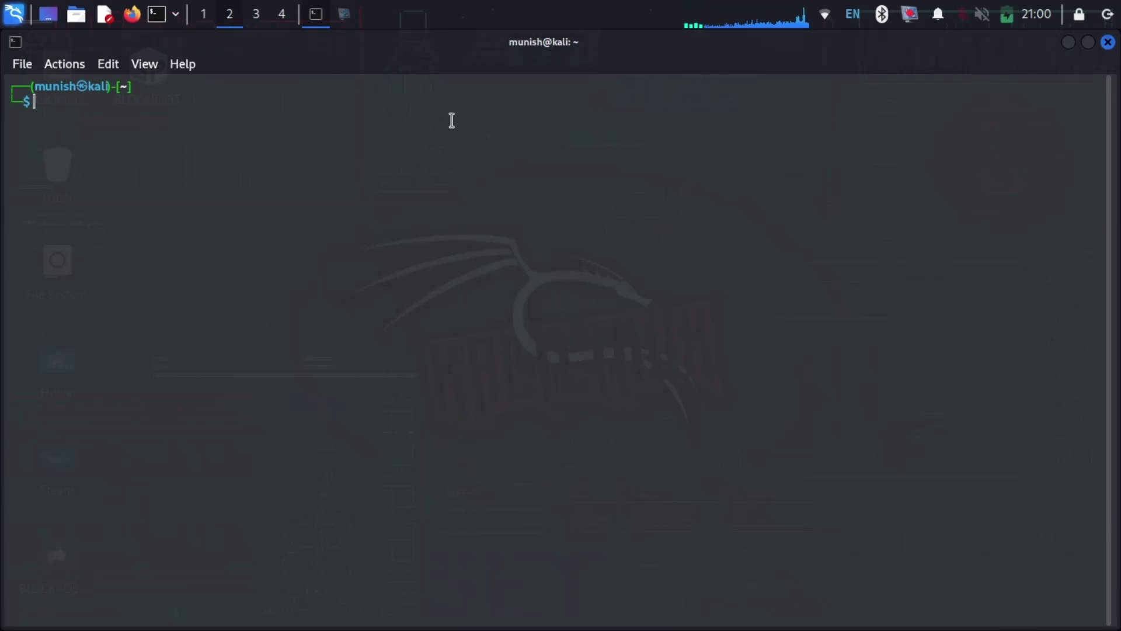
{"action": "key", "text": "ctrl+plus"}
{"action": "key", "text": "ctrl+plus"}
{"action": "key", "text": "ctrl+plus"}
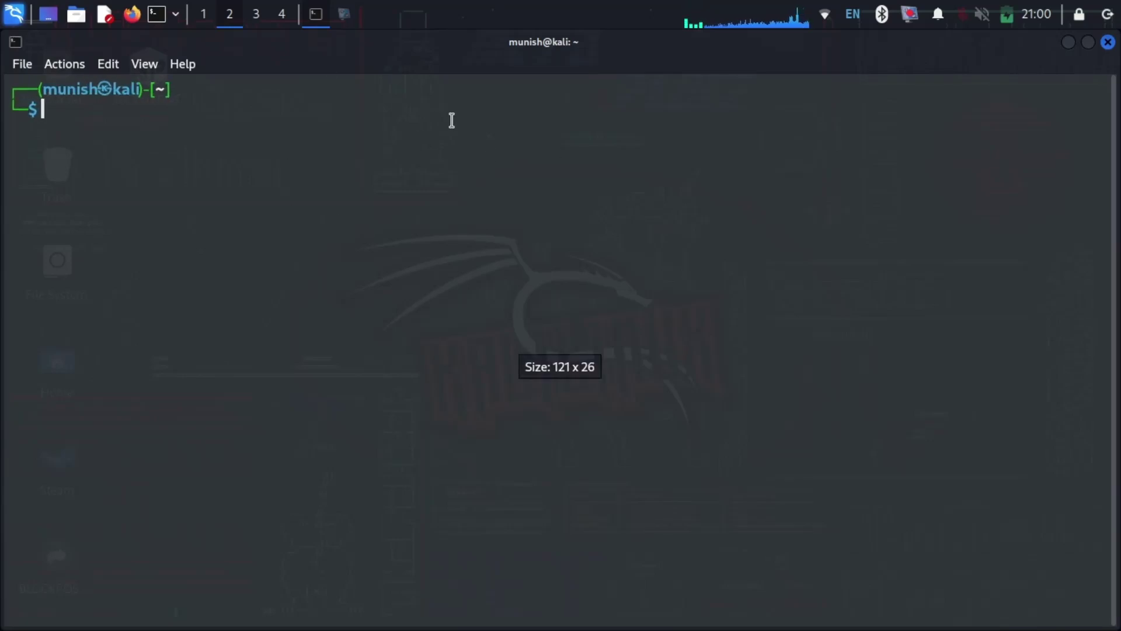
{"action": "key", "text": "ctrl+plus"}
{"action": "key", "text": "ctrl+plus"}
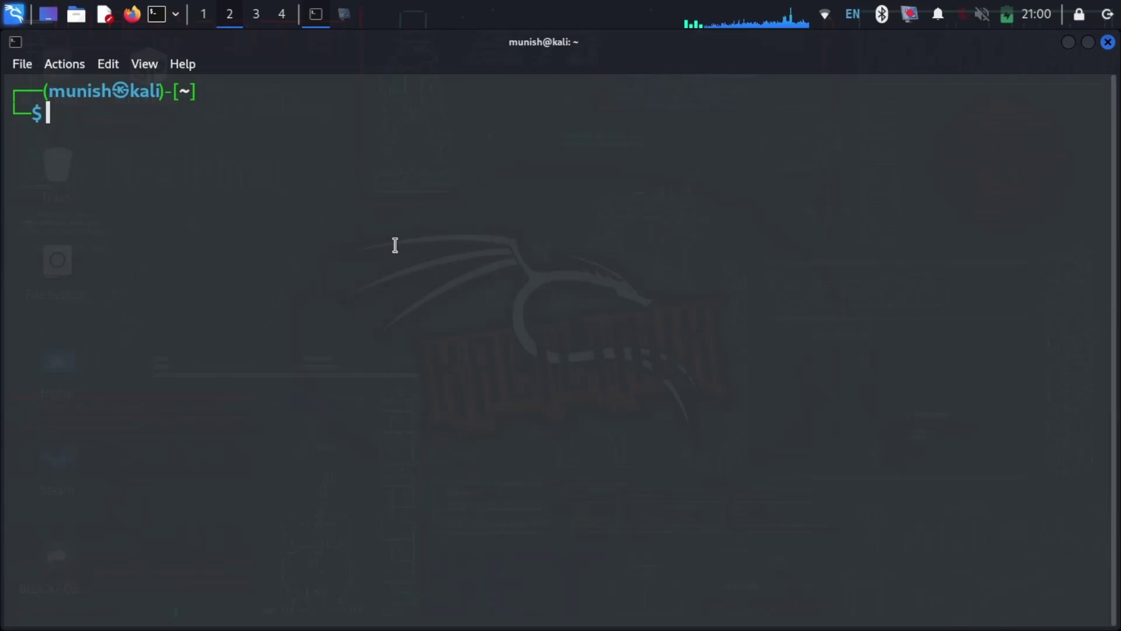
{"action": "type", "text": "ni"}
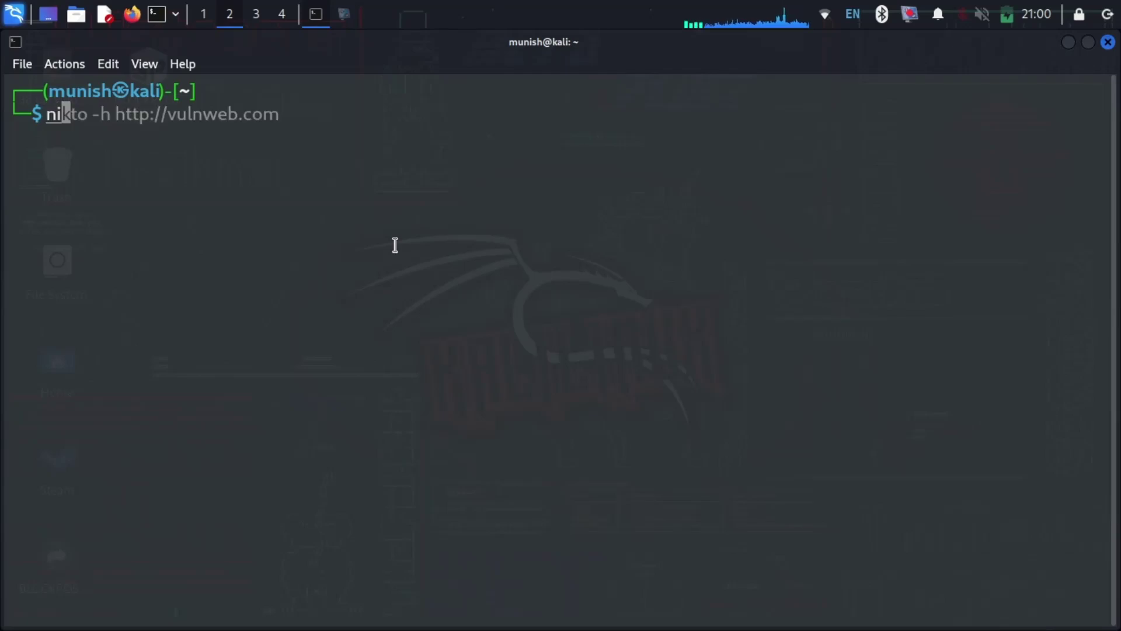
{"action": "type", "text": "k"}
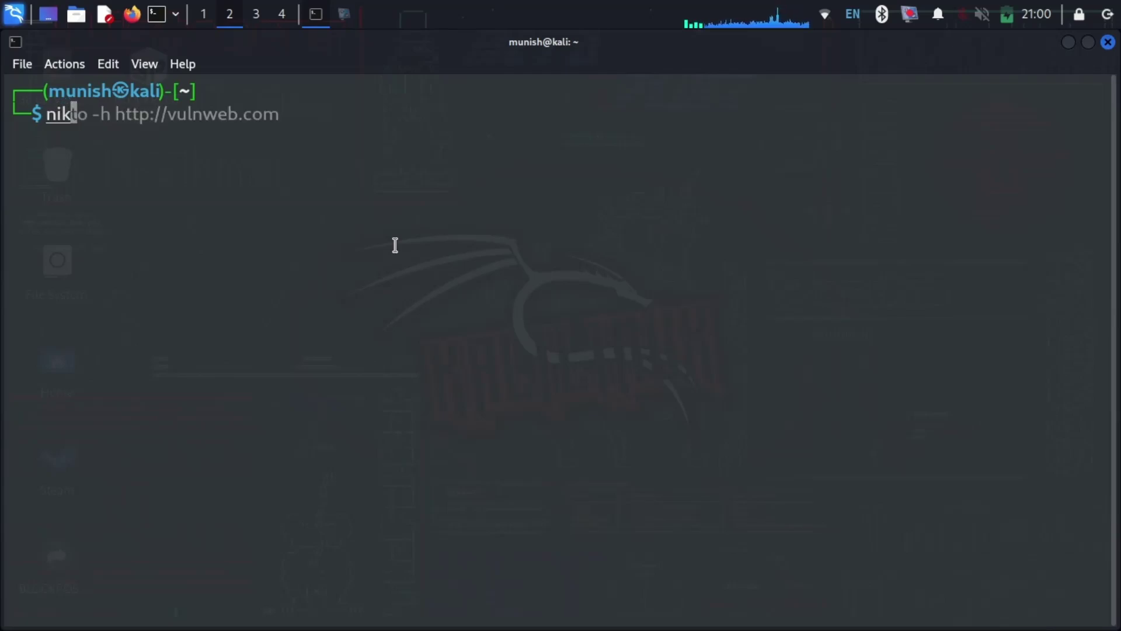
{"action": "type", "text": "to -"}
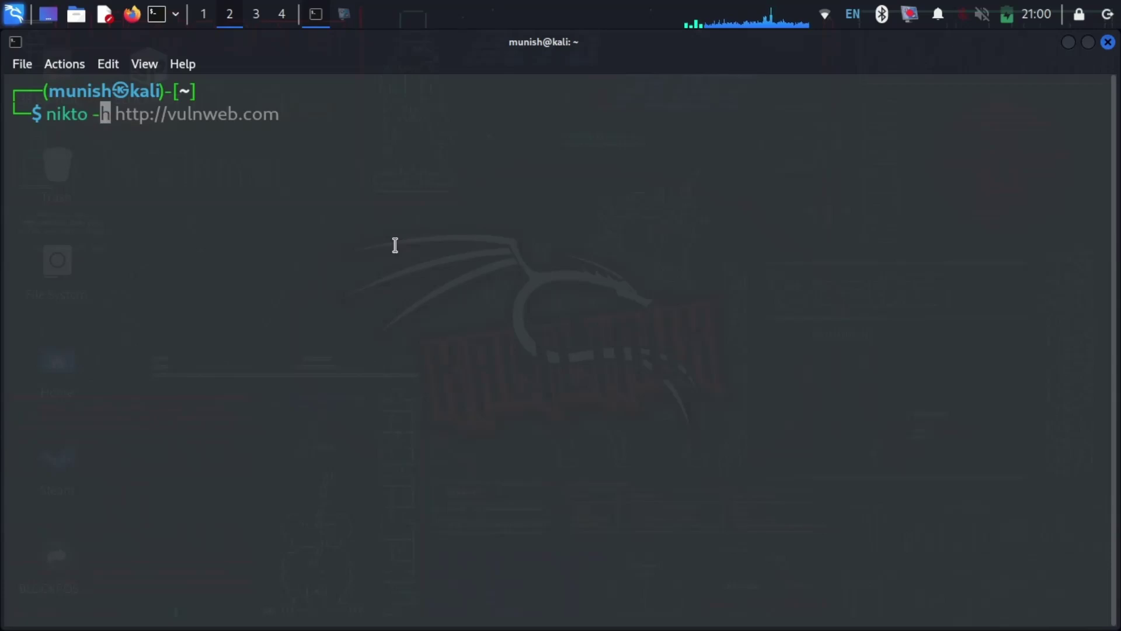
{"action": "type", "text": "h"}
{"action": "key", "text": "Right"}
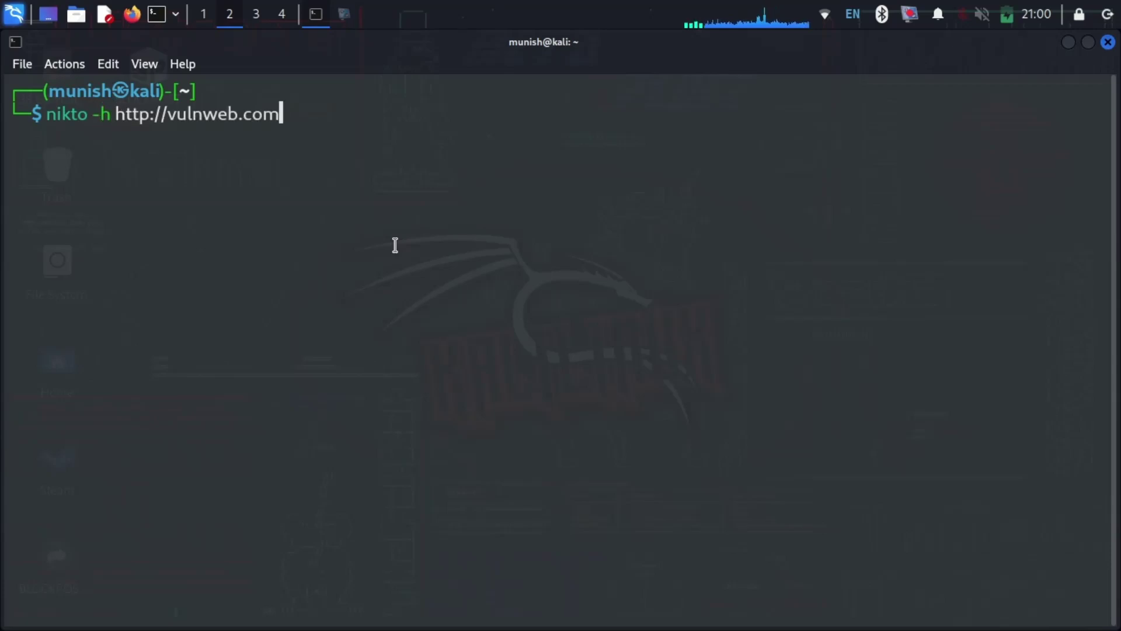
{"action": "key", "text": "BackSpace"}
{"action": "key", "text": "BackSpace"}
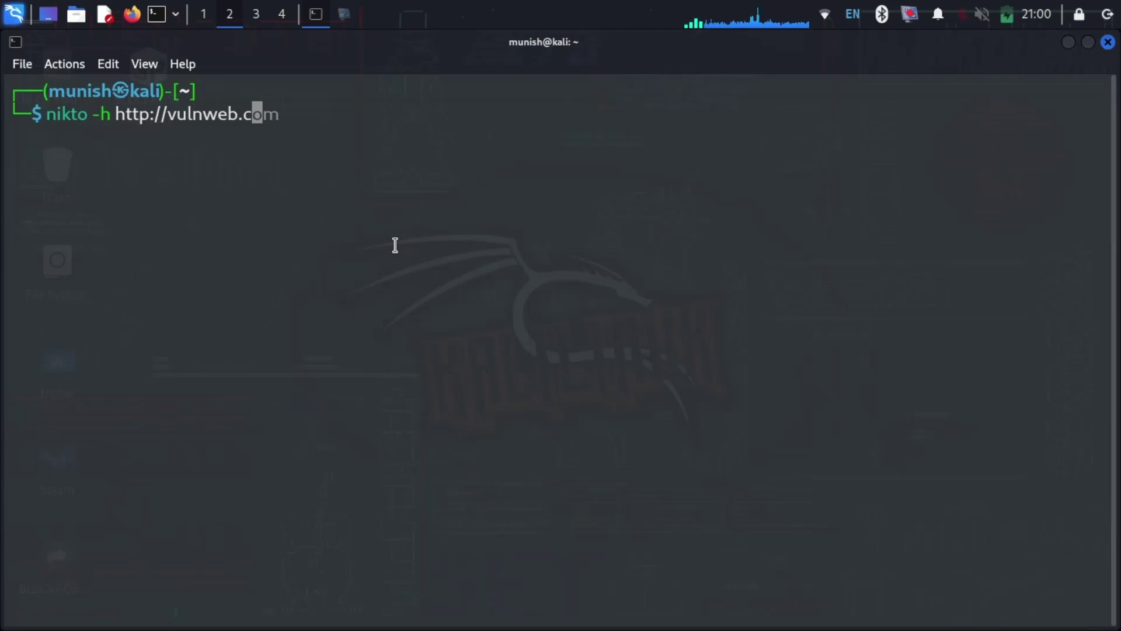
{"action": "key", "text": "BackSpace"}
{"action": "key", "text": "BackSpace"}
{"action": "key", "text": "BackSpace"}
{"action": "key", "text": "BackSpace"}
{"action": "key", "text": "BackSpace"}
{"action": "key", "text": "BackSpace"}
{"action": "key", "text": "BackSpace"}
{"action": "key", "text": "BackSpace"}
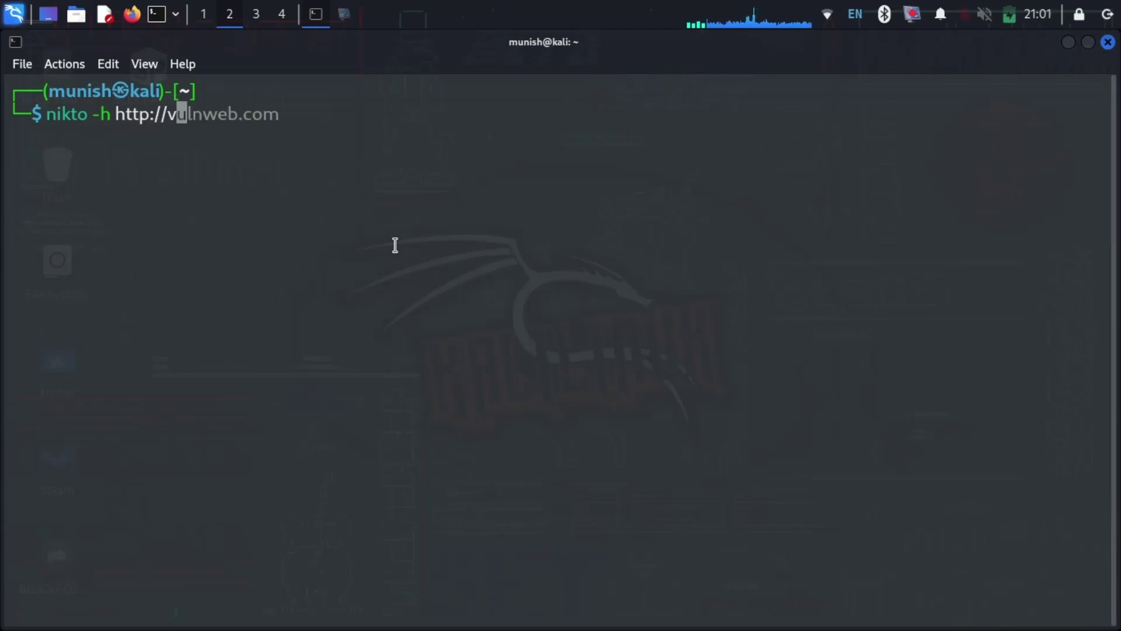
{"action": "key", "text": "BackSpace"}
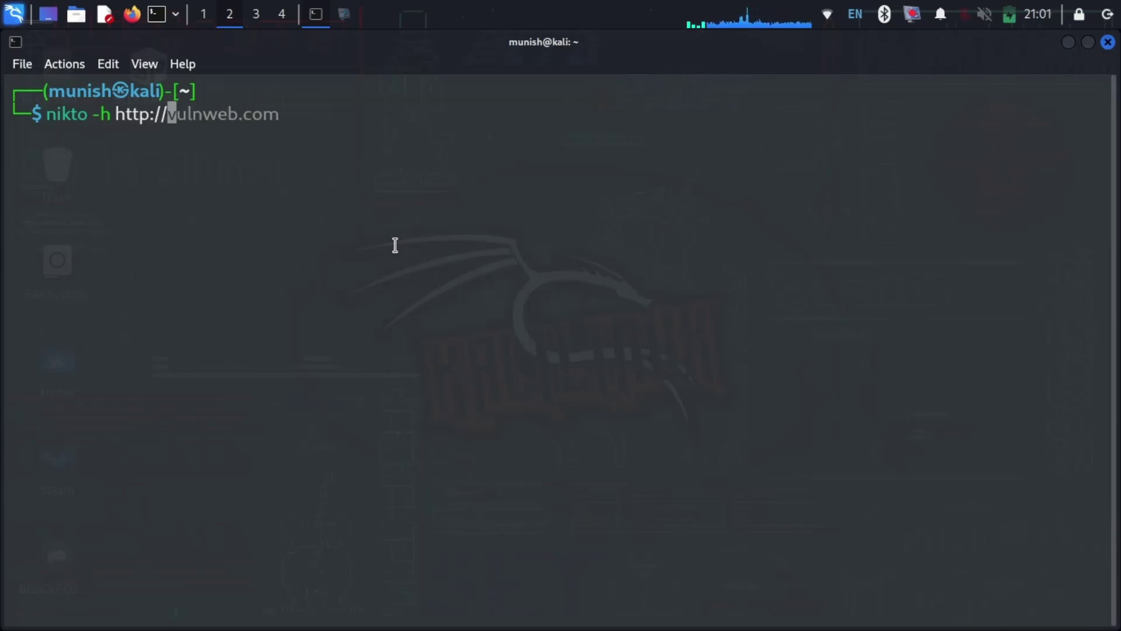
{"action": "type", "text": "testp"}
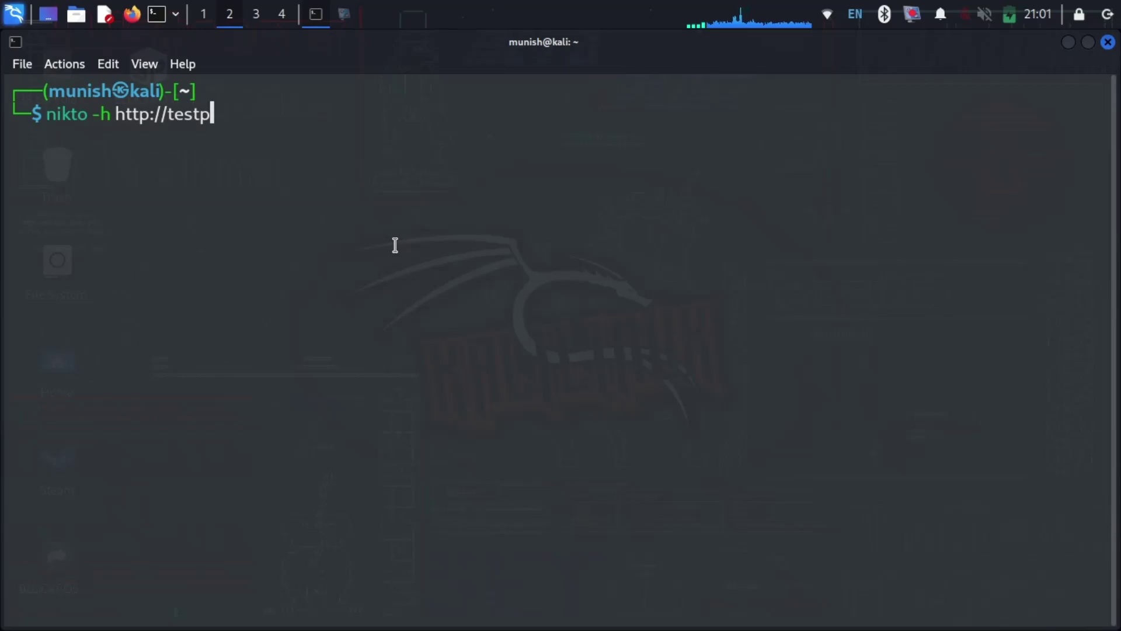
{"action": "type", "text": "hp.com"}
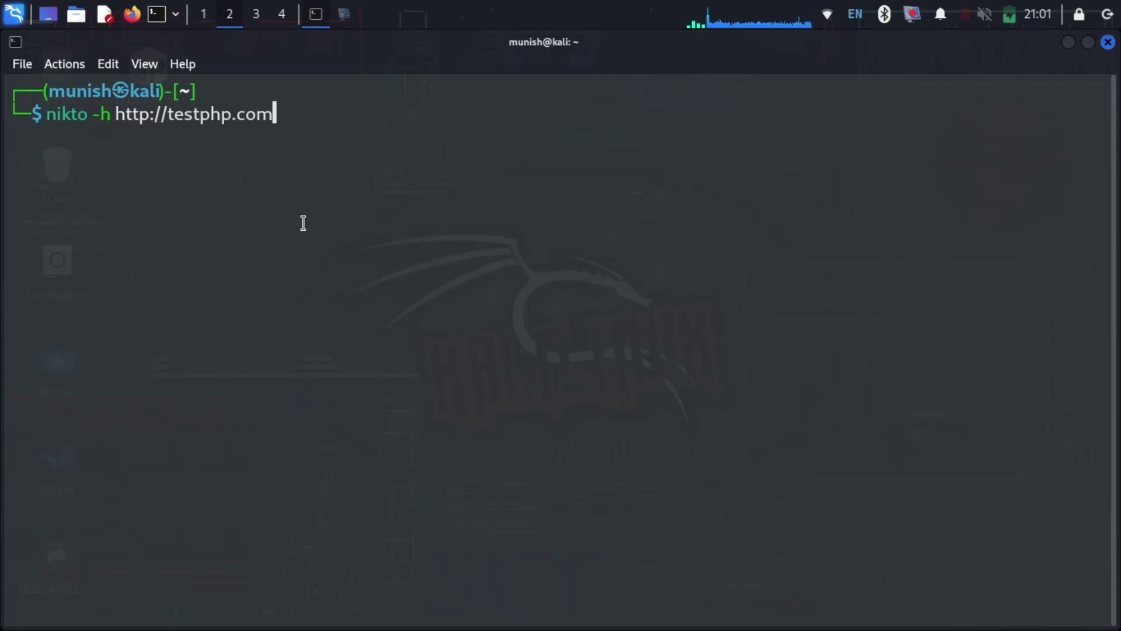
{"action": "key", "text": "BackSpace"}
{"action": "key", "text": "BackSpace"}
{"action": "key", "text": "BackSpace"}
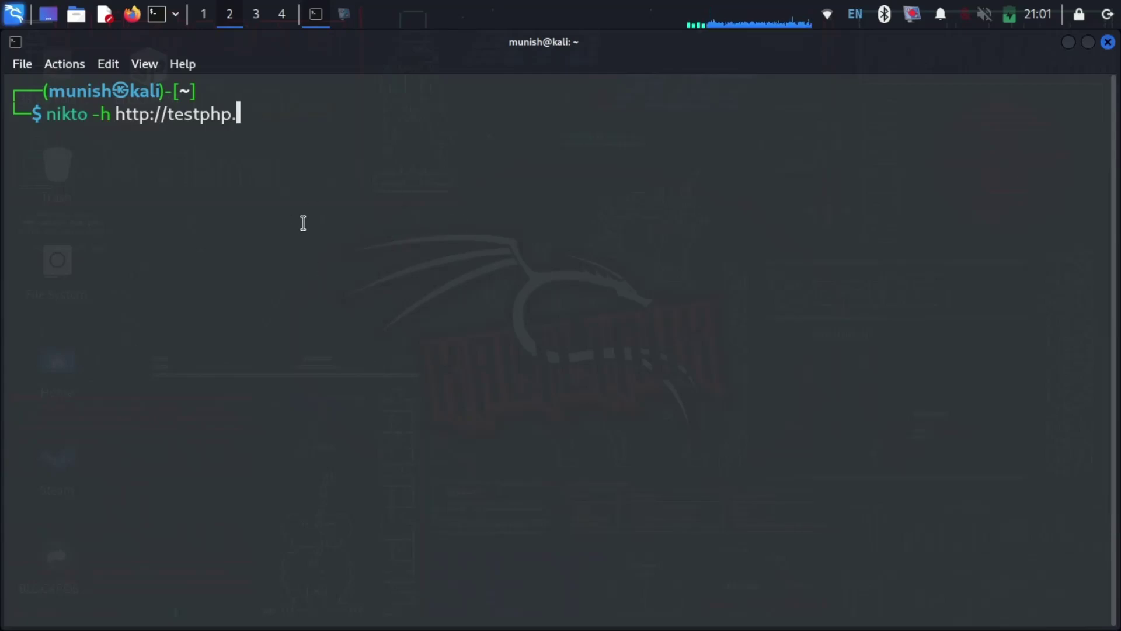
{"action": "type", "text": "vulnweb"}
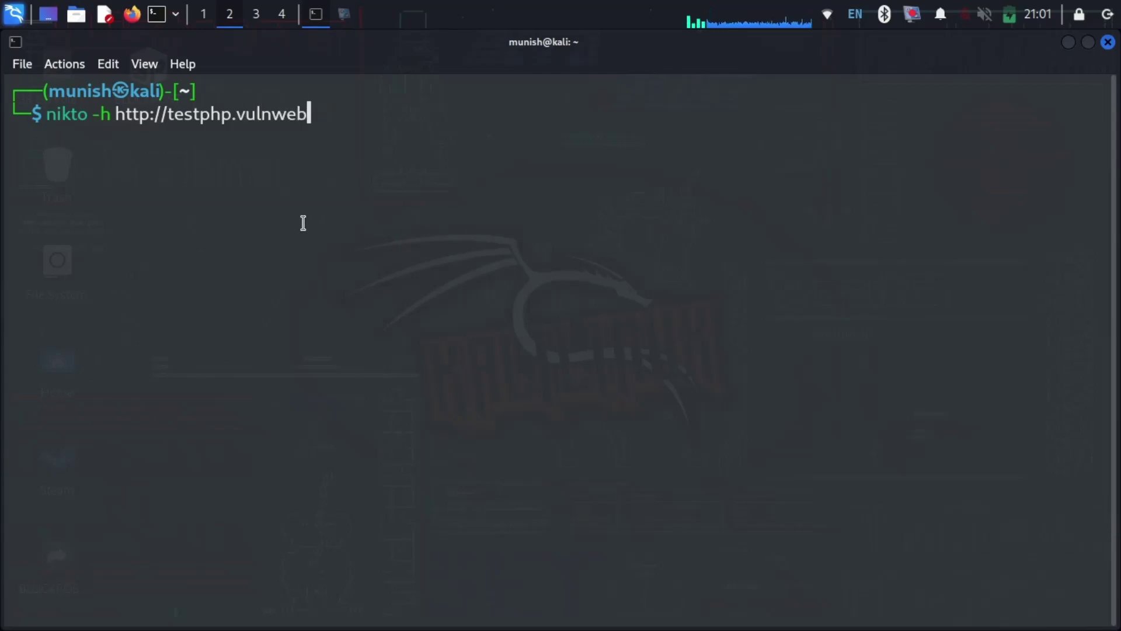
{"action": "type", "text": ".com"}
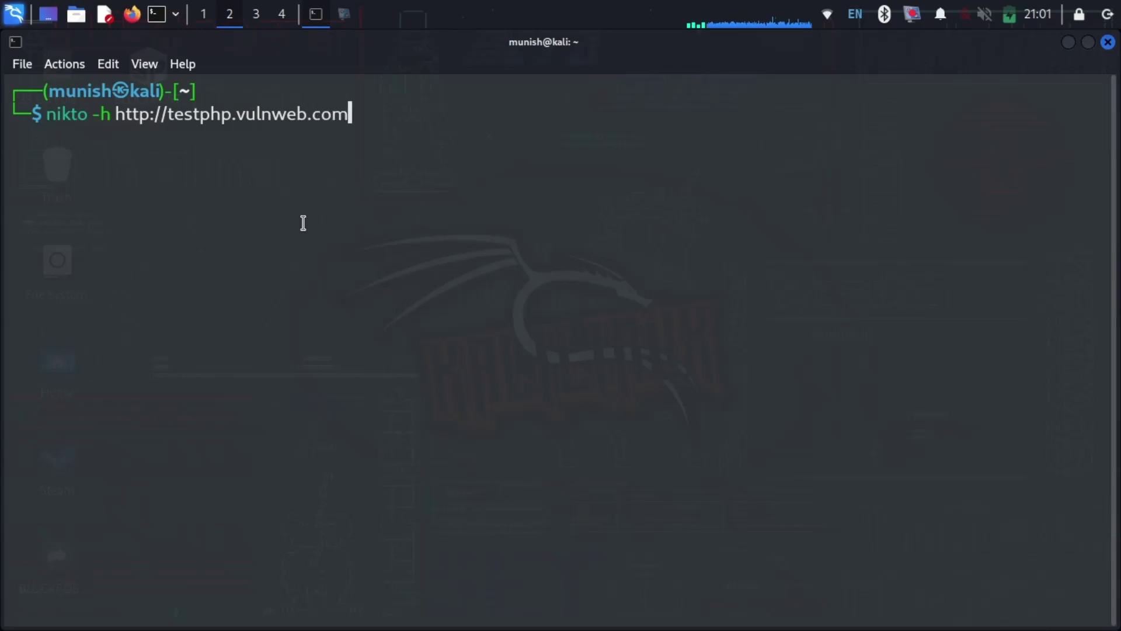
{"action": "key", "text": "Return"}
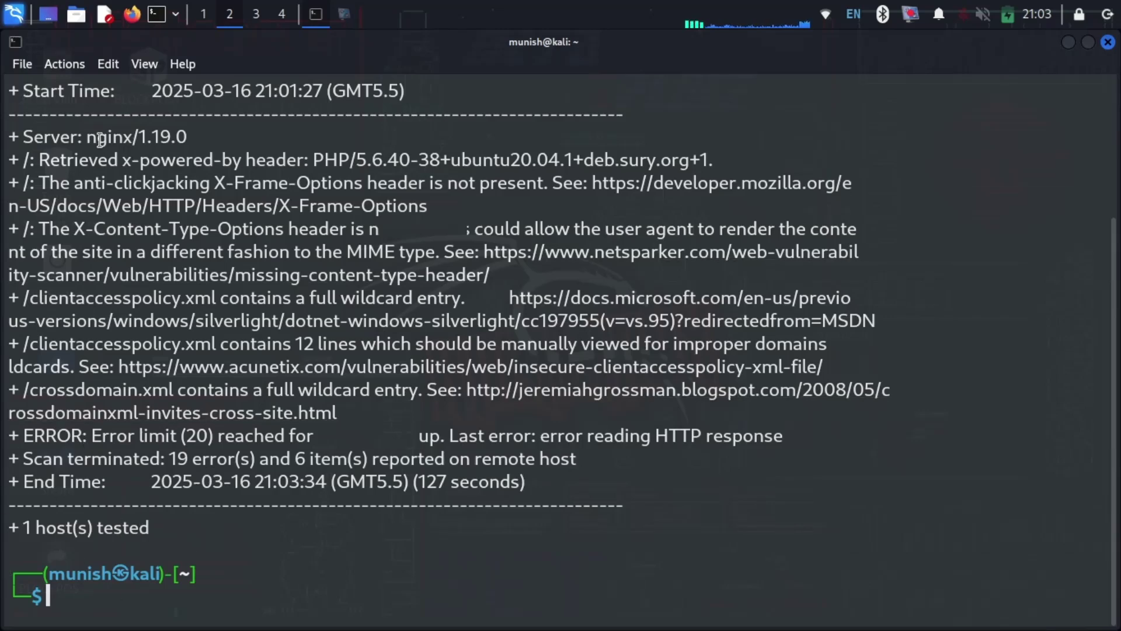
{"action": "scroll", "coordinate": [1102, 262], "scroll_direction": "up", "scroll_amount": 2}
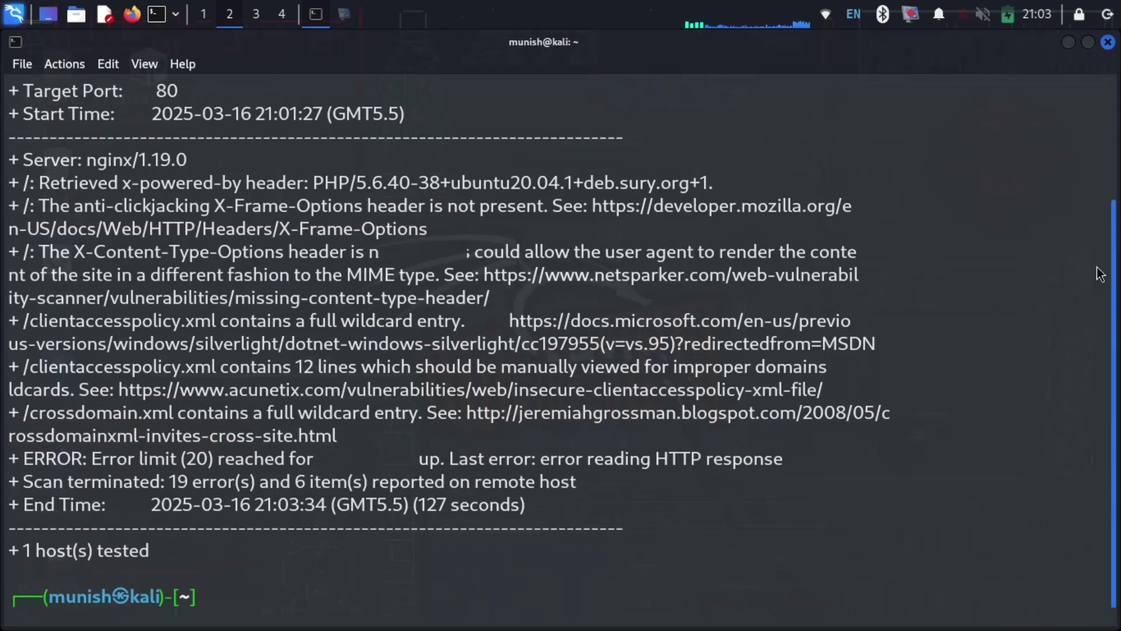
{"action": "scroll", "coordinate": [1102, 263], "scroll_direction": "up", "scroll_amount": 1}
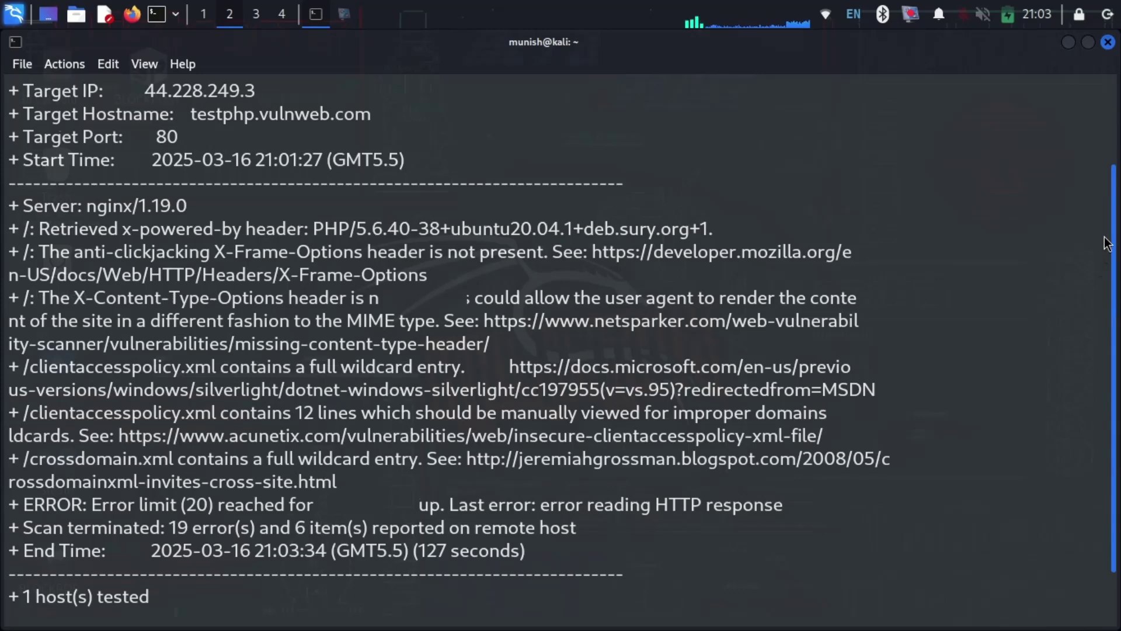
- Highlight the scan's target IP address, hostname and port in the output
{"action": "left_click_drag", "start_coordinate": [146, 91], "coordinate": [265, 92]}
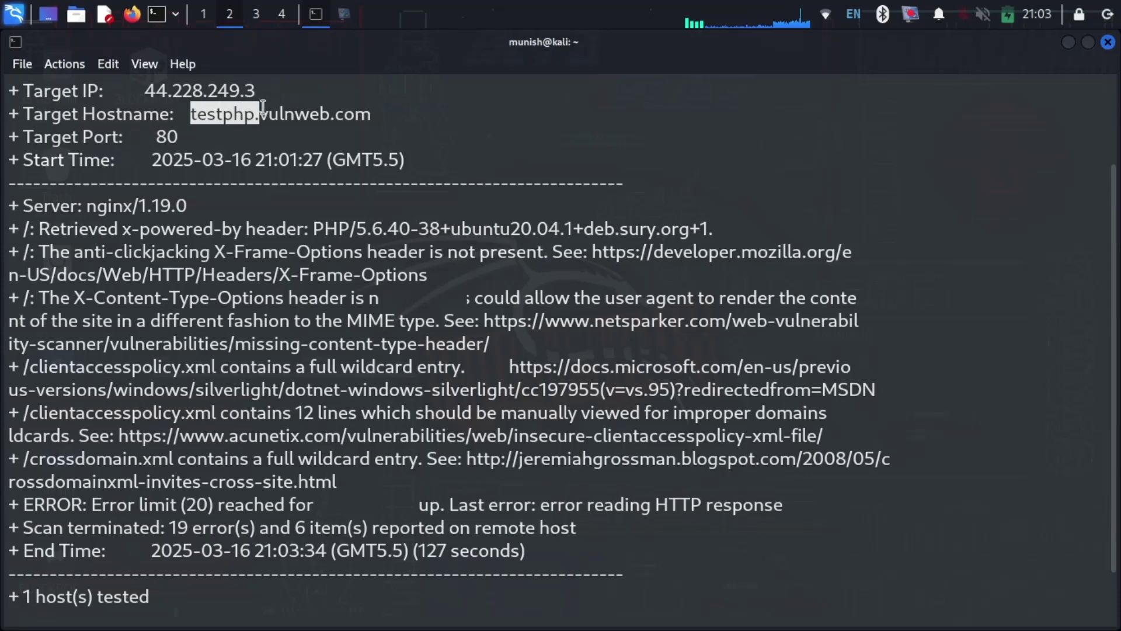
{"action": "left_click_drag", "start_coordinate": [191, 117], "coordinate": [377, 115]}
{"action": "left_click", "coordinate": [210, 143]}
{"action": "left_click_drag", "start_coordinate": [210, 143], "coordinate": [156, 138]}
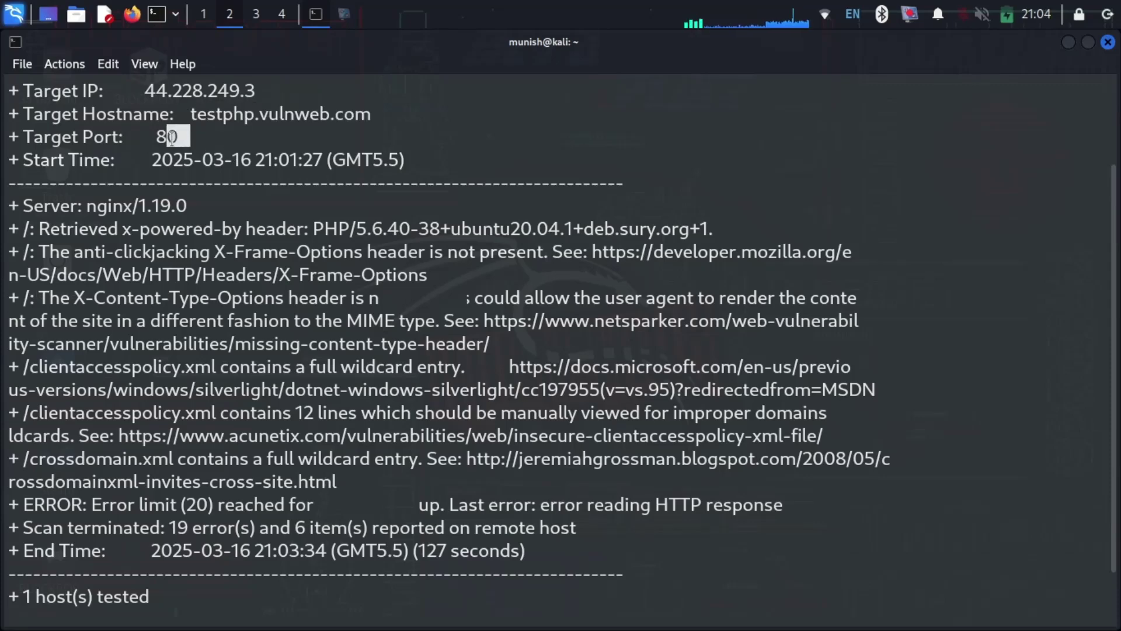
{"action": "left_click", "coordinate": [201, 194]}
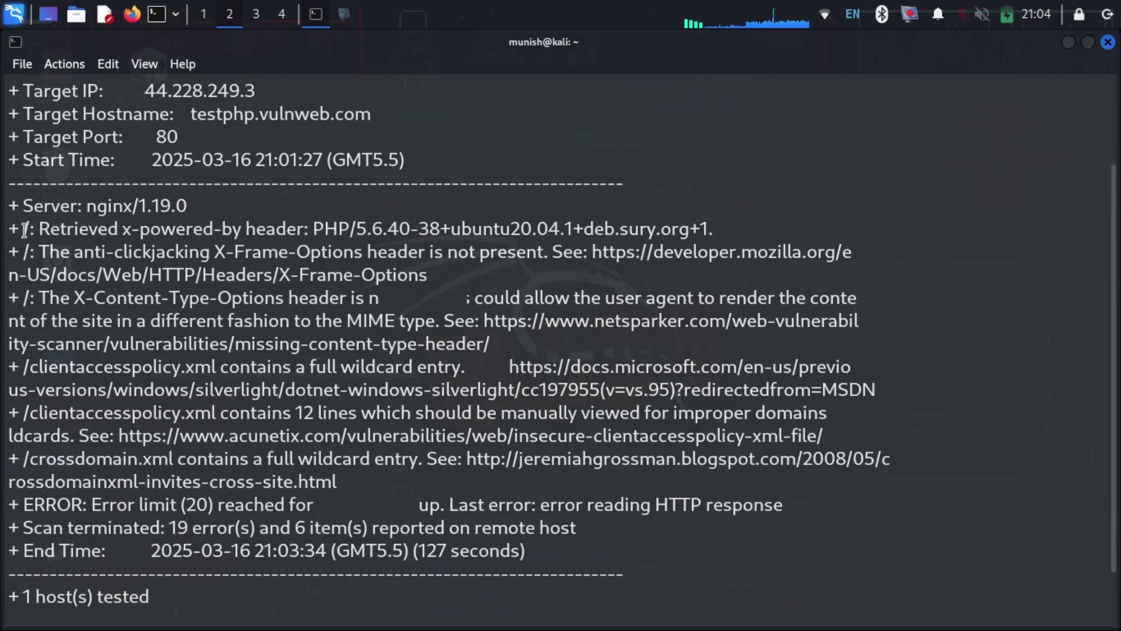
- Highlight the x-powered-by, anti-clickjacking and X-Content-Type-Options findings, then close the terminal
{"action": "left_click_drag", "start_coordinate": [7, 228], "coordinate": [660, 230]}
{"action": "left_click_drag", "start_coordinate": [39, 253], "coordinate": [543, 256]}
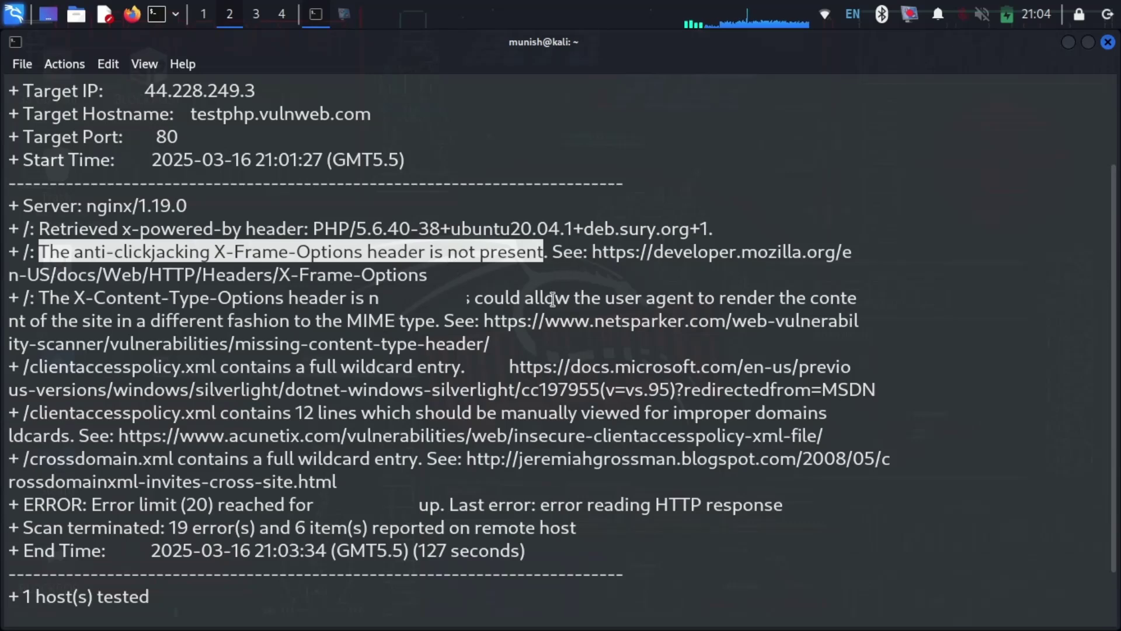
{"action": "mouse_move", "coordinate": [40, 297]}
{"action": "left_mouse_down"}
{"action": "mouse_move", "coordinate": [263, 297]}
{"action": "mouse_move", "coordinate": [391, 320]}
{"action": "mouse_move", "coordinate": [432, 321]}
{"action": "mouse_move", "coordinate": [429, 300]}
{"action": "left_mouse_up"}
{"action": "left_click", "coordinate": [87, 380]}
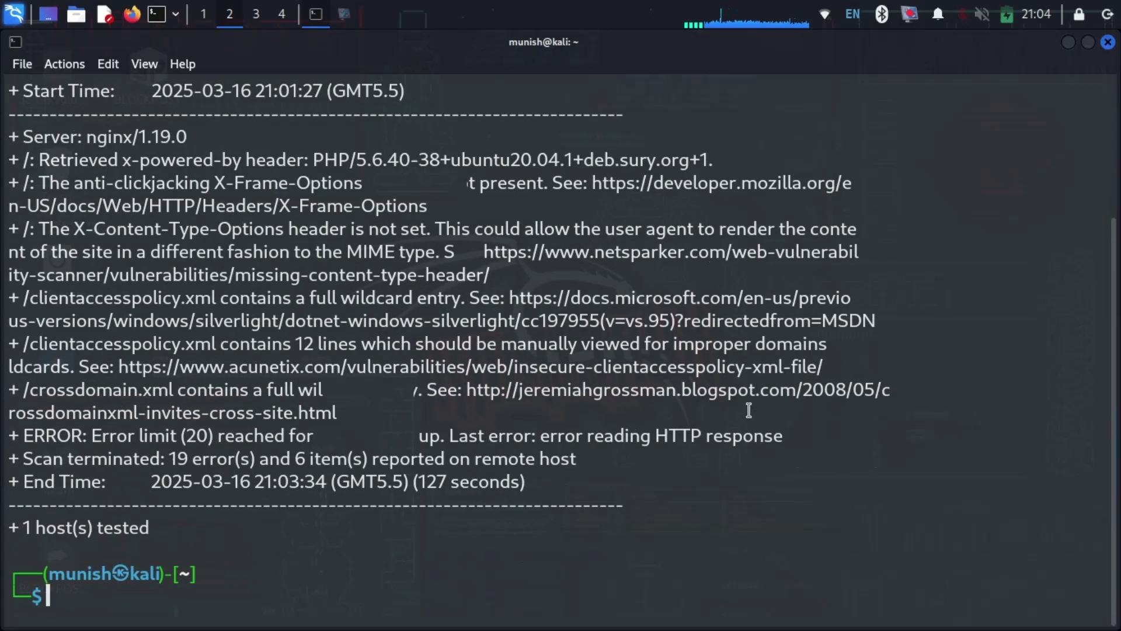
{"action": "left_click", "coordinate": [1108, 44]}
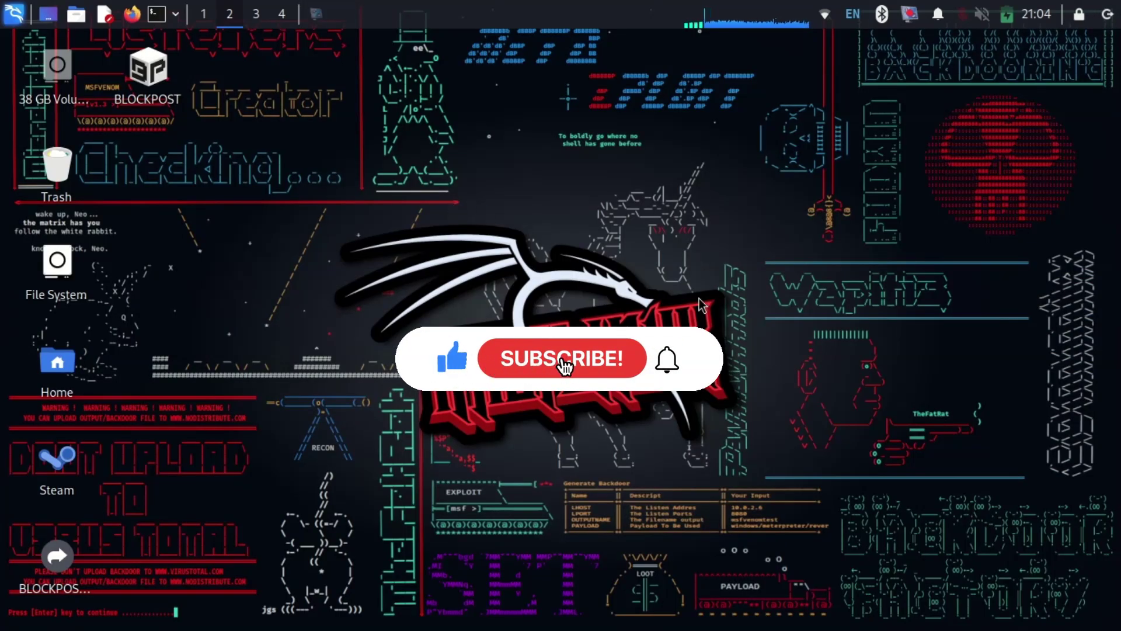